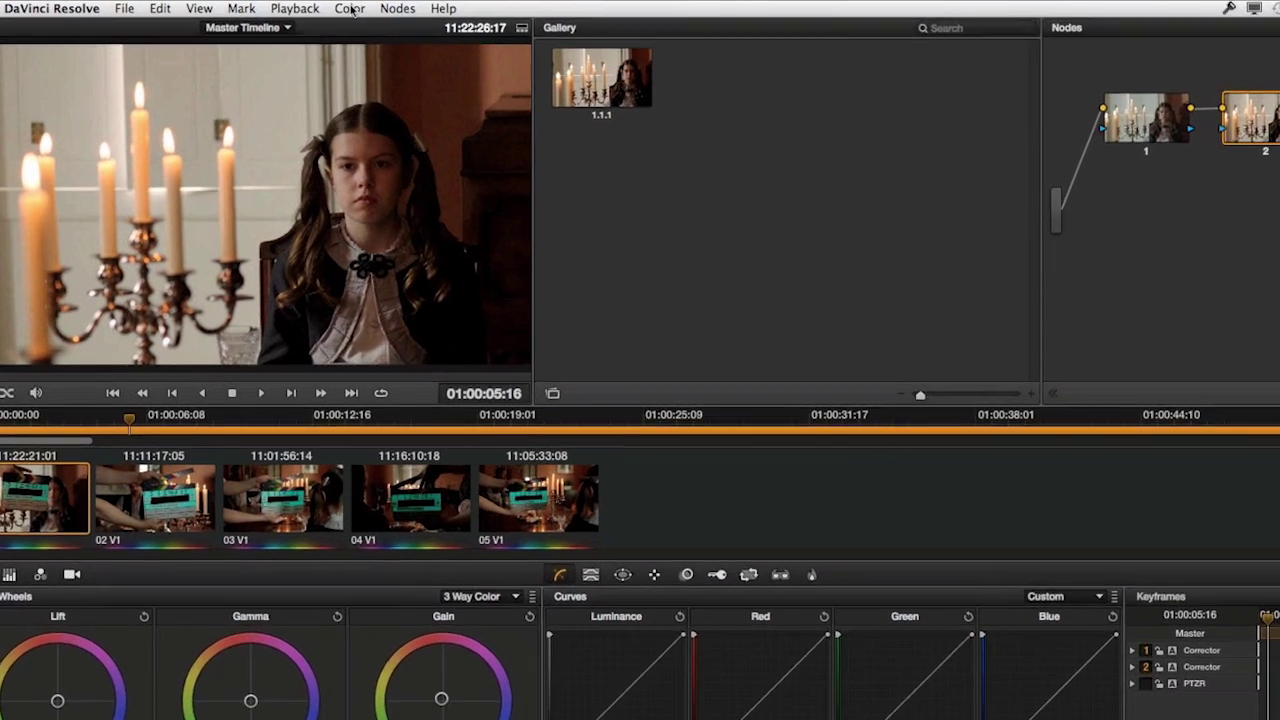
Switch the Color menu's output blanking to 2.35 to letterbox the candlelit clip
click(314, 8)
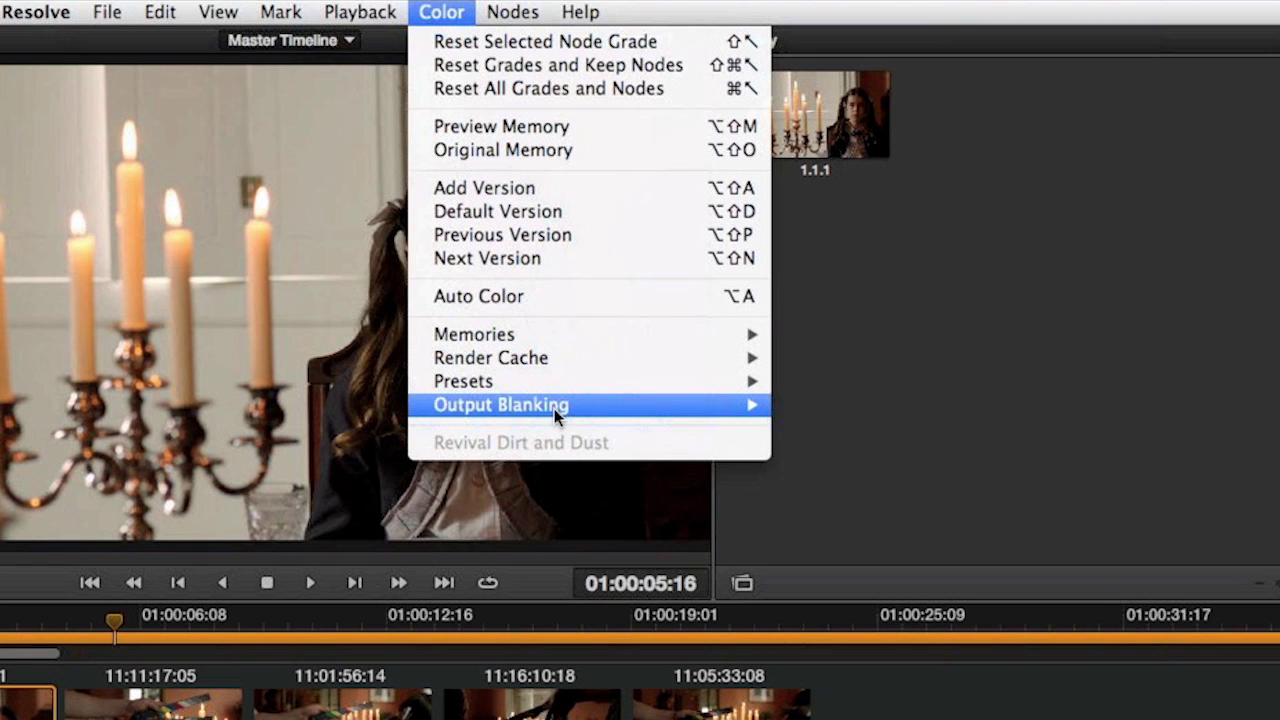
mouse_move(556, 408)
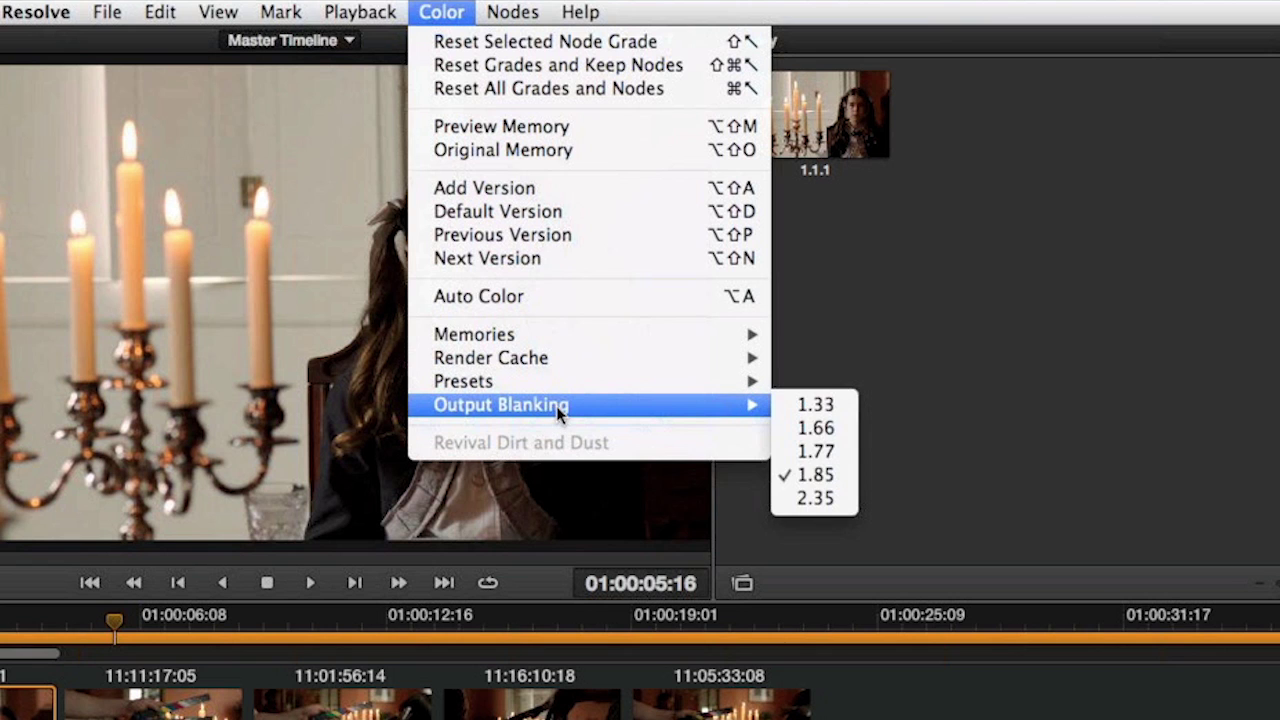
click(814, 499)
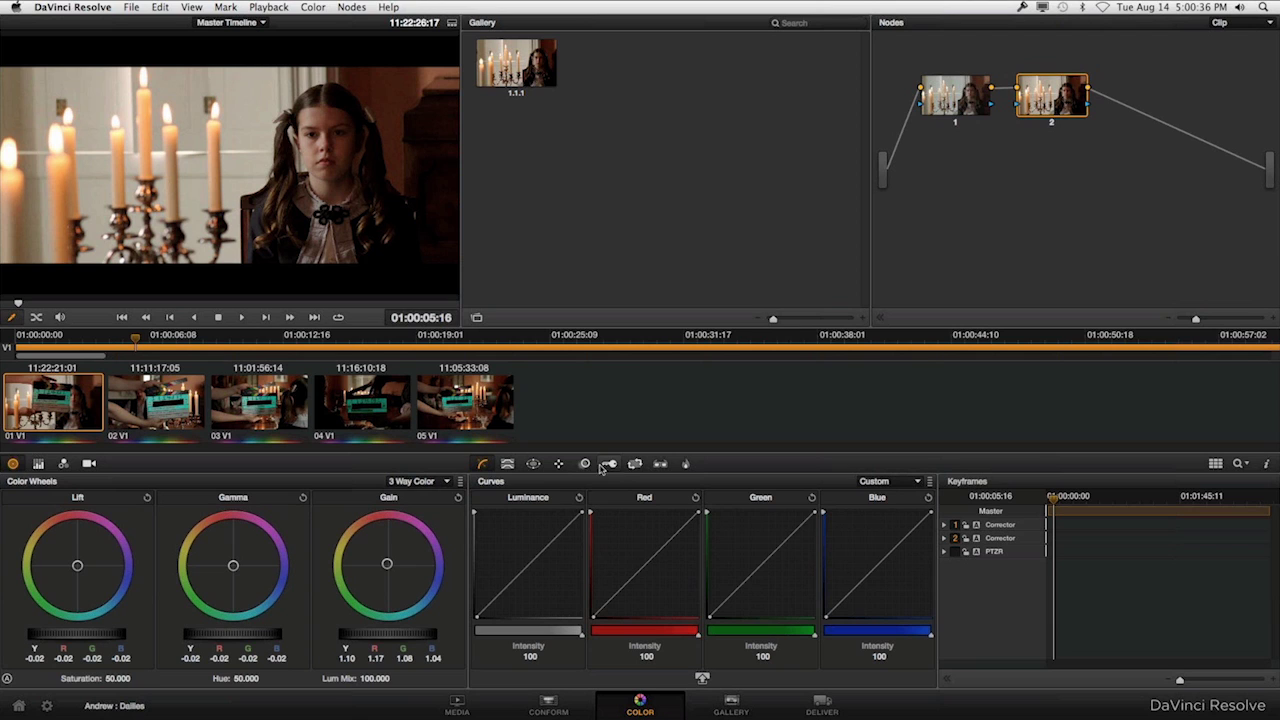
Show Output Sizing blanking values in the Sizing palette: Top 131.489, Bottom 948.511
click(635, 464)
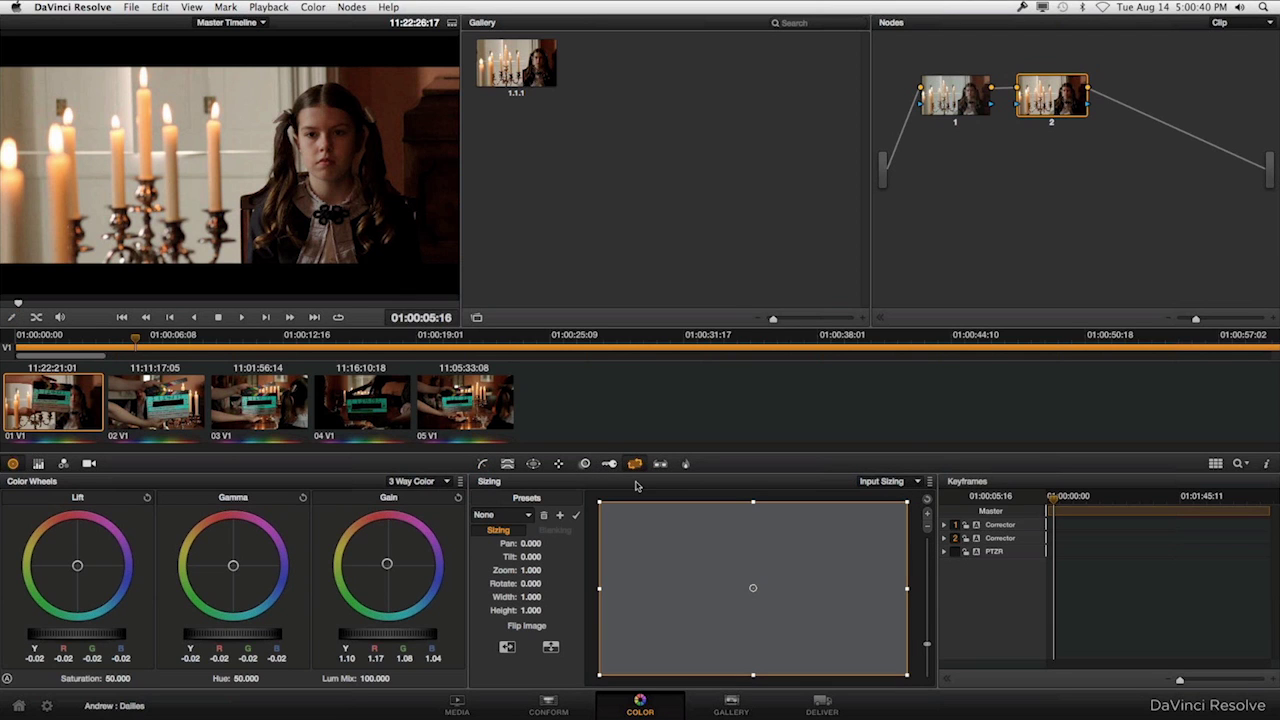
click(878, 484)
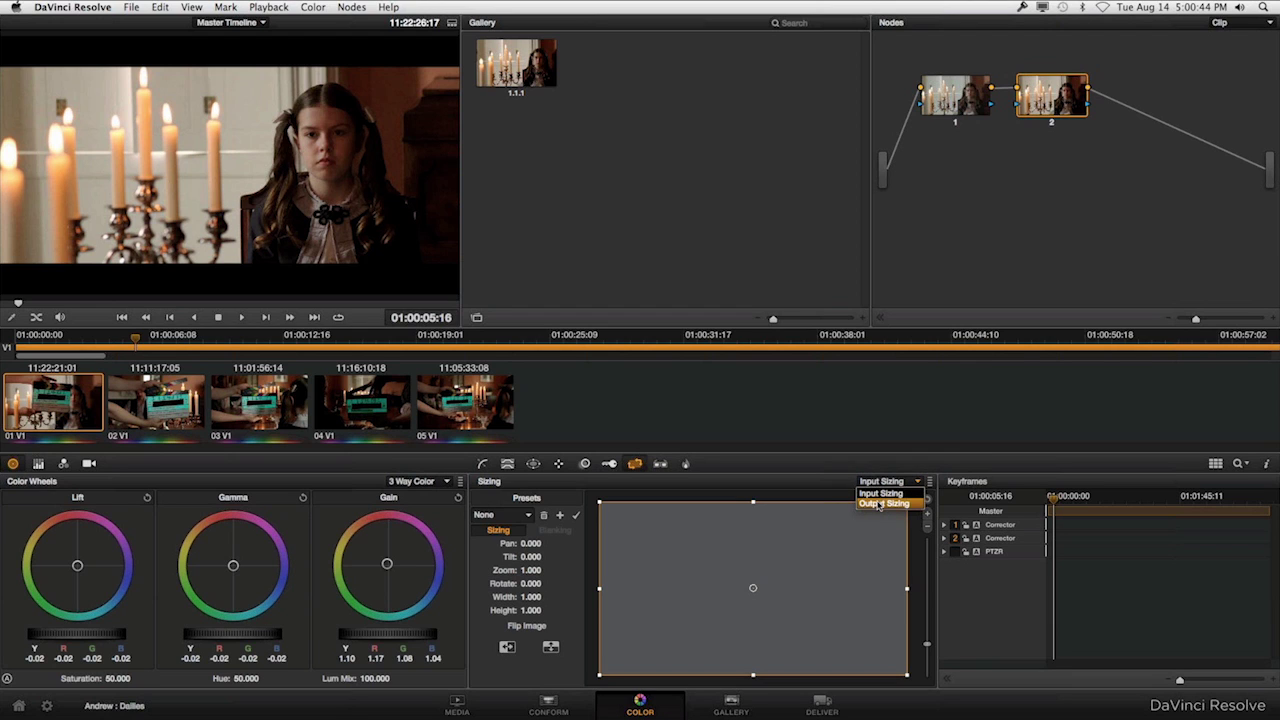
click(879, 493)
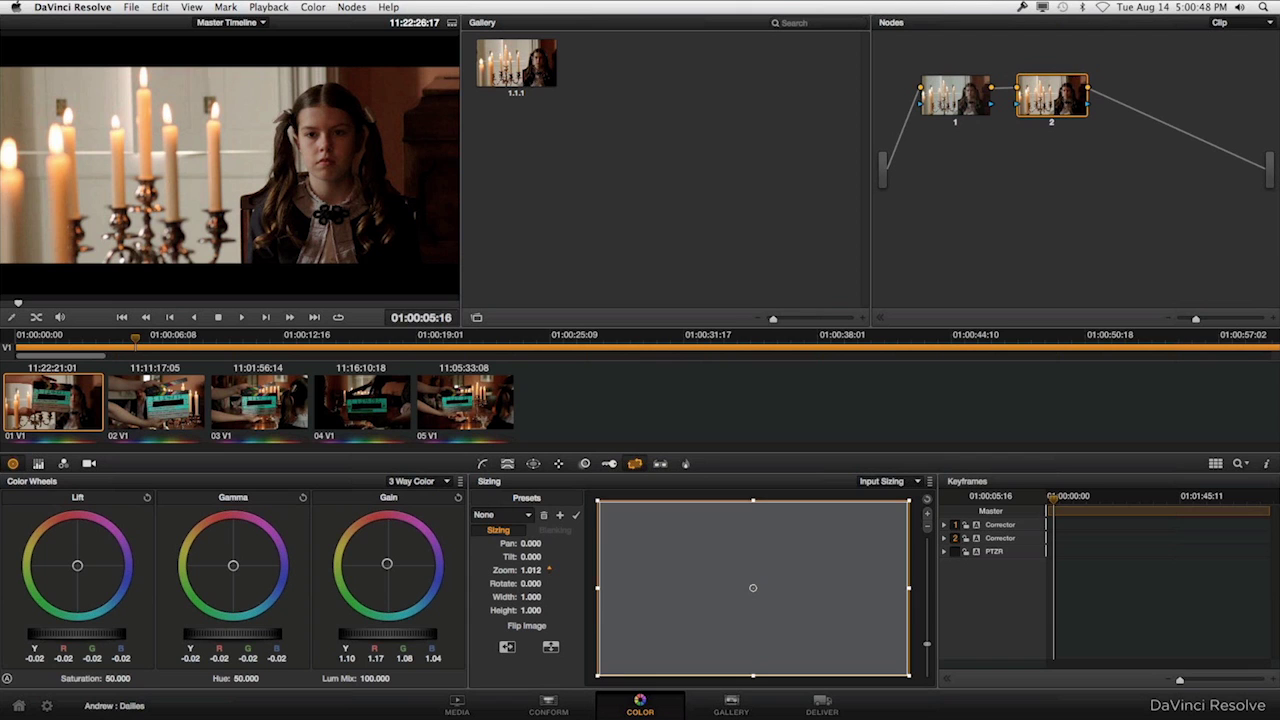
drag(530, 570, 496, 585)
double_click(505, 570)
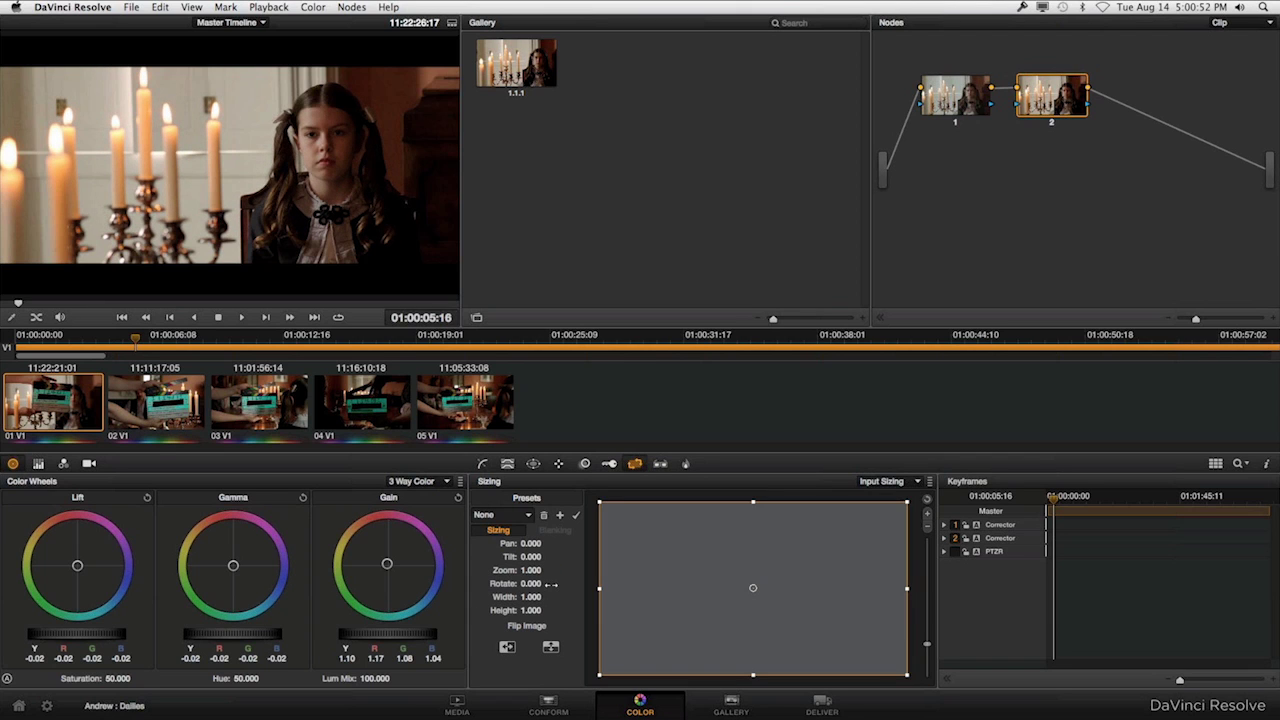
click(884, 481)
click(891, 497)
click(557, 531)
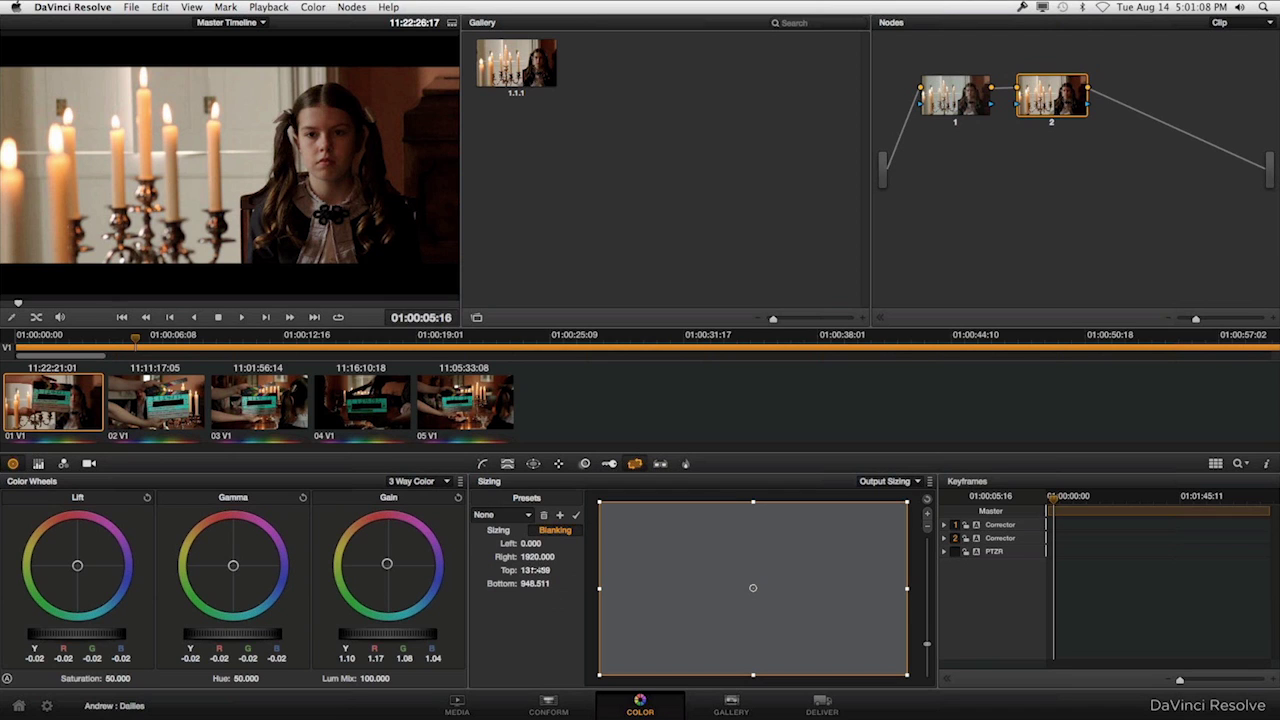
drag(557, 569, 557, 570)
click(322, 8)
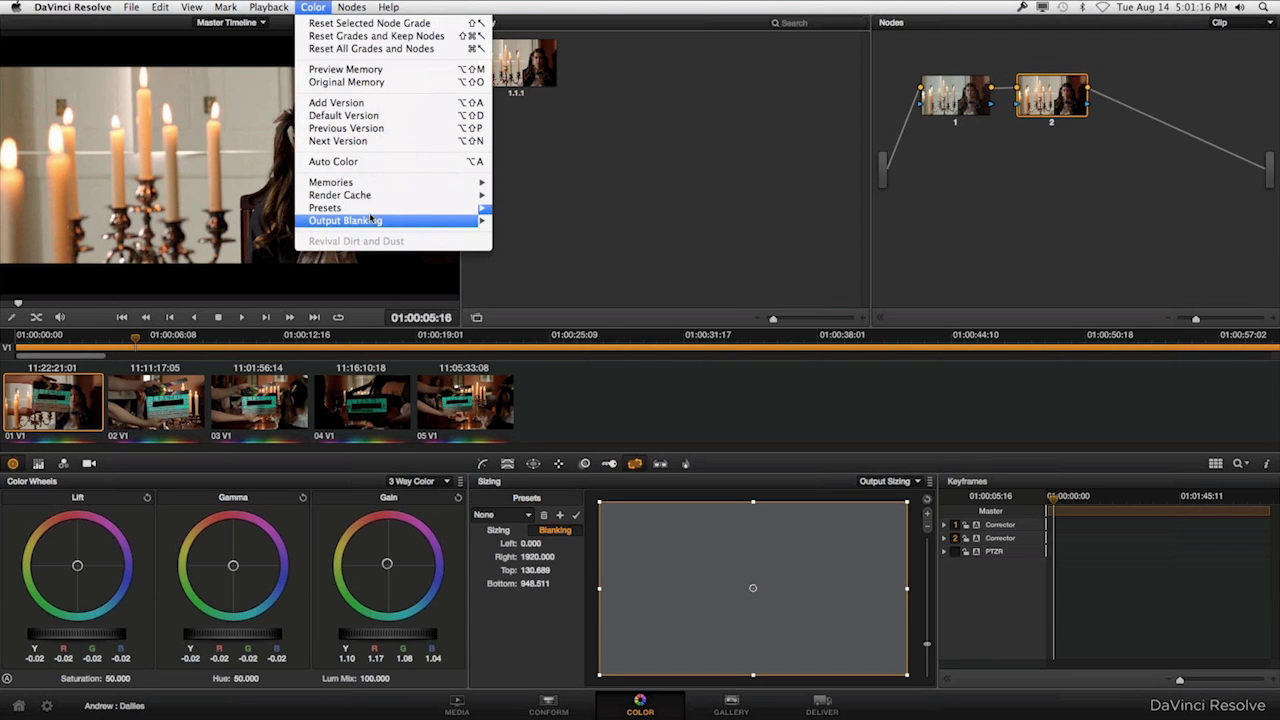
mouse_move(372, 220)
click(523, 272)
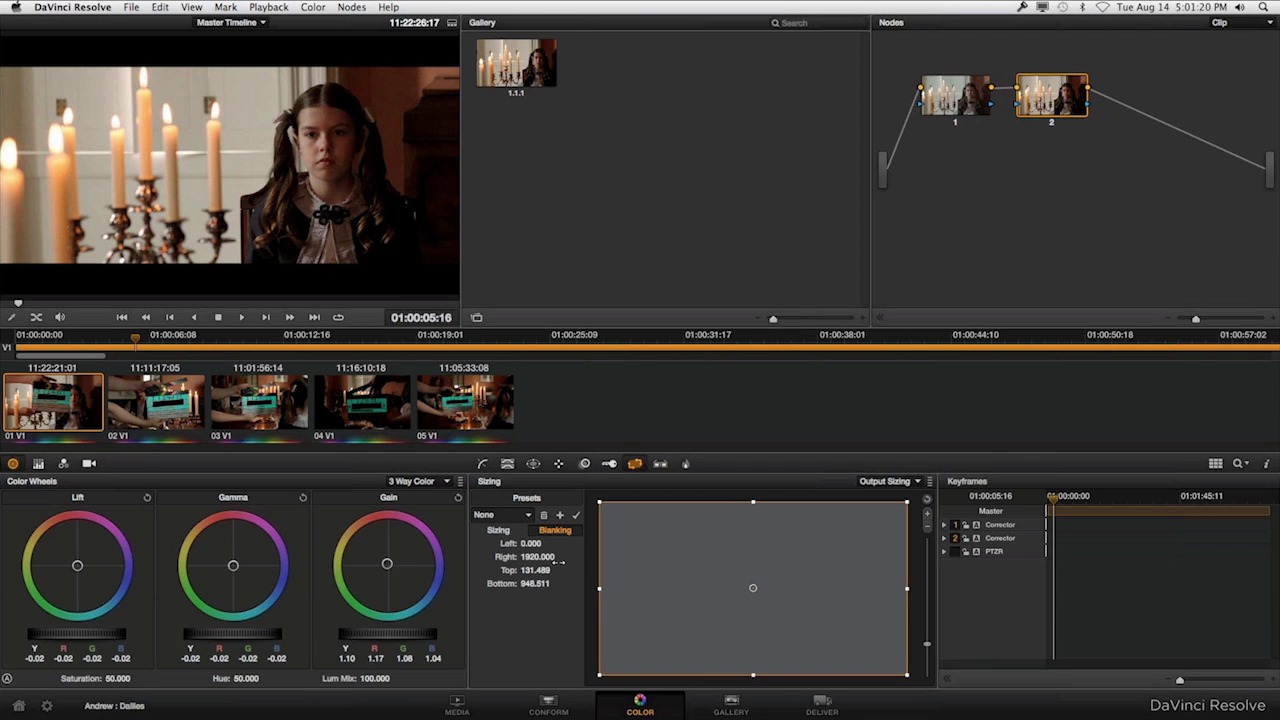
Burn in the source timecode and position it at the lower left of the picture
click(687, 465)
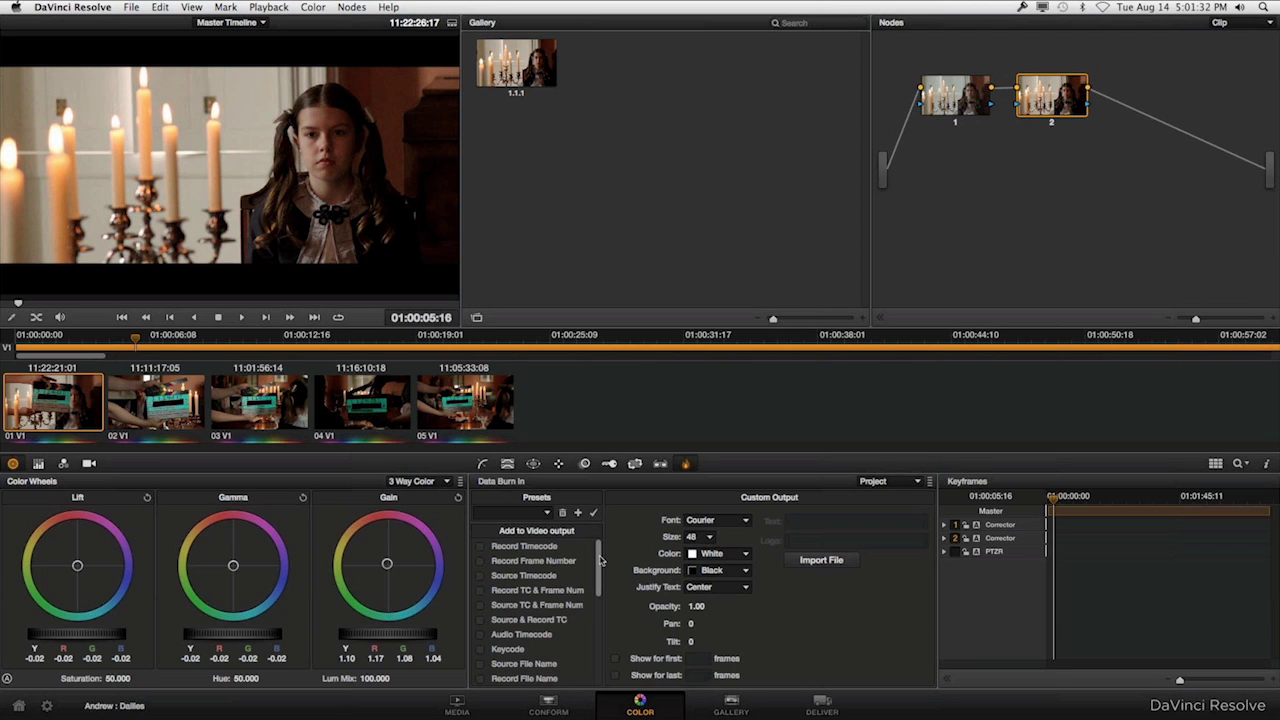
click(481, 577)
drag(702, 623, 710, 623)
drag(694, 641, 710, 643)
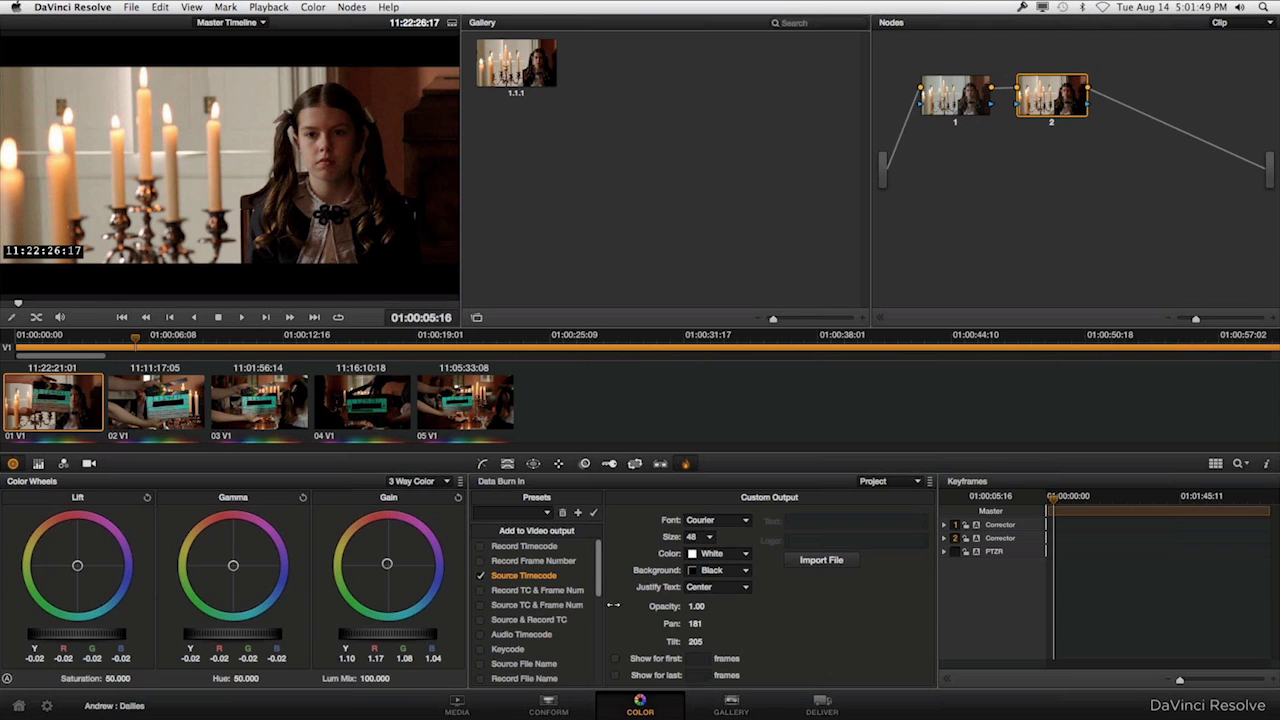
Burn in the source clip name and slide it to the lower right
drag(601, 569, 601, 589)
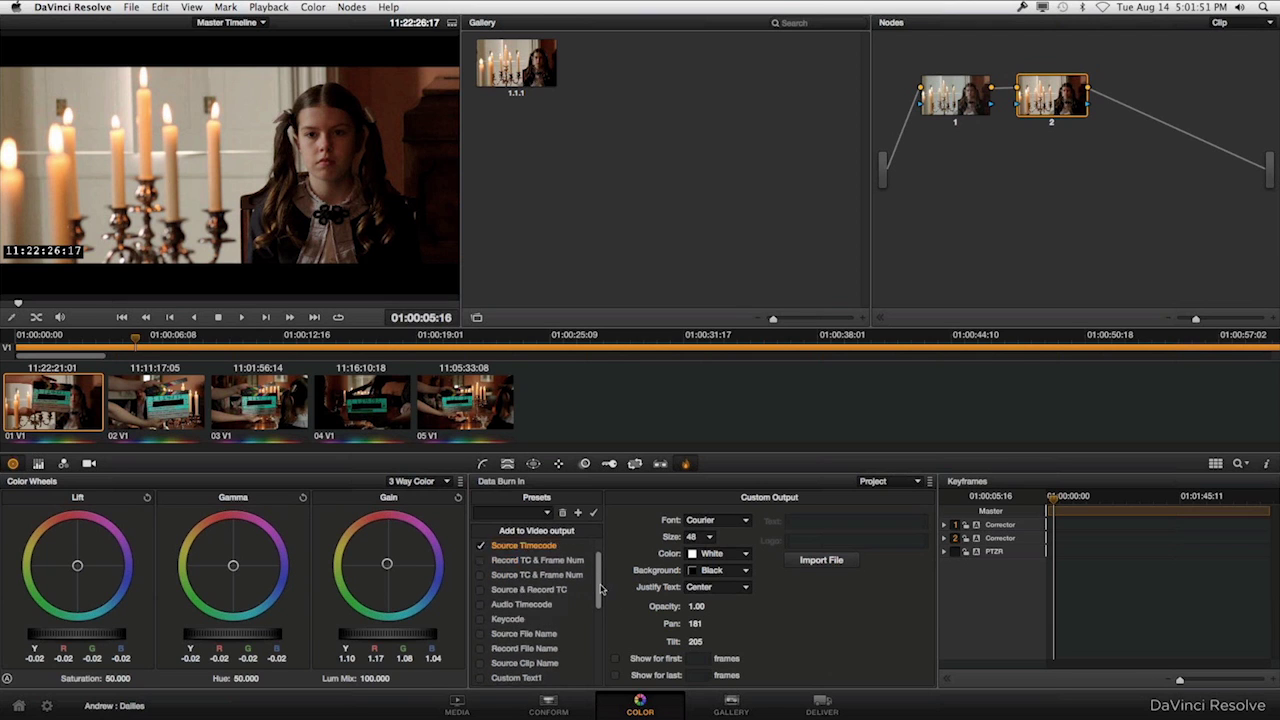
scroll(601, 589, down, 2)
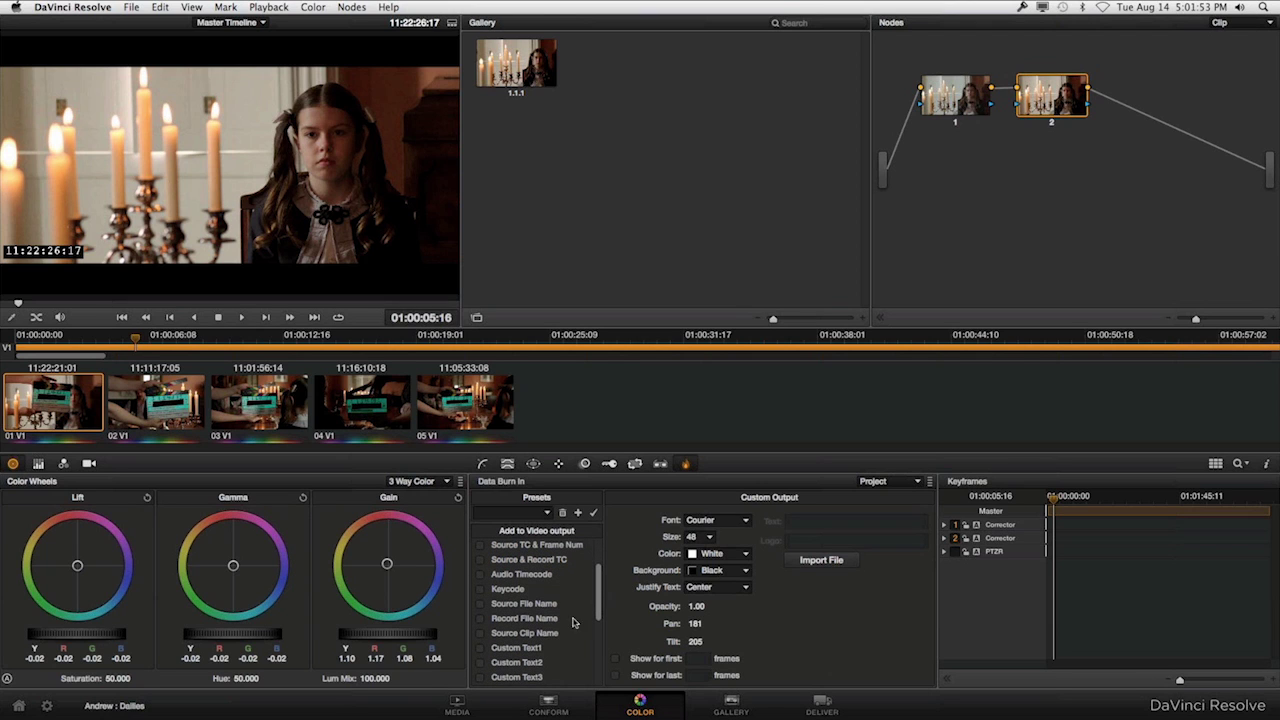
click(481, 634)
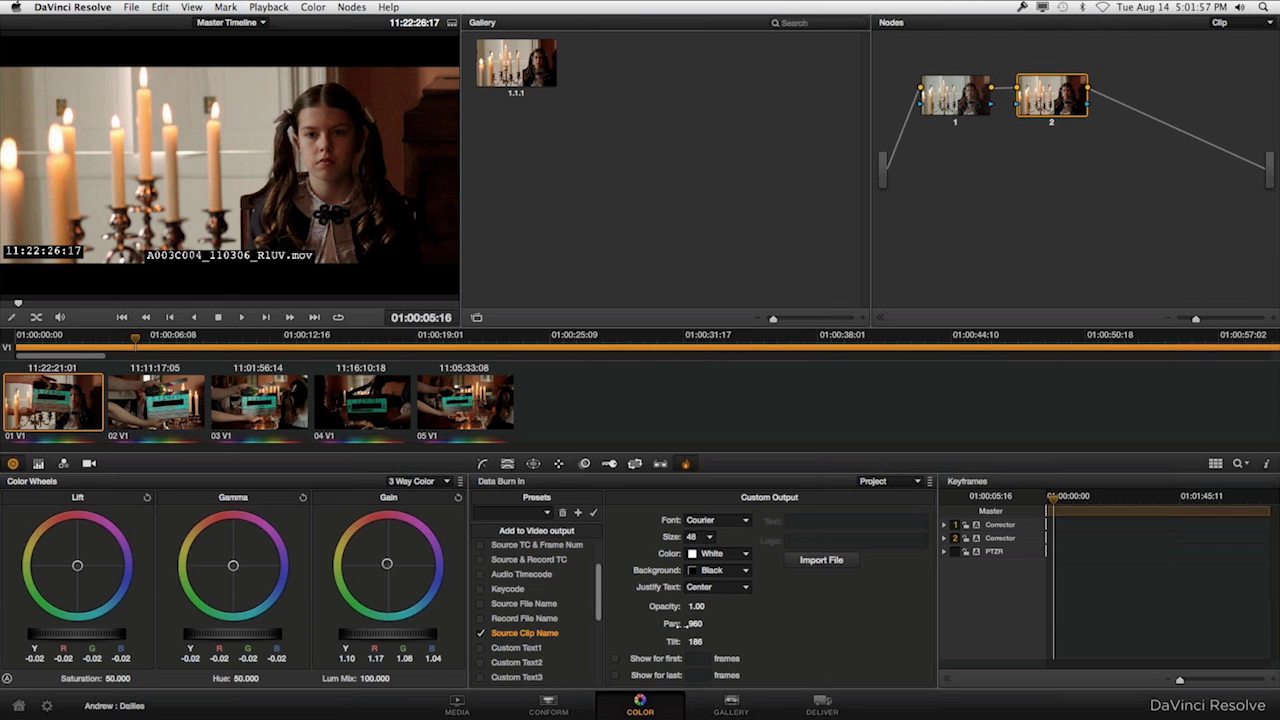
mouse_move(697, 623)
mouse_down()
mouse_move(713, 624)
mouse_move(698, 638)
mouse_up()
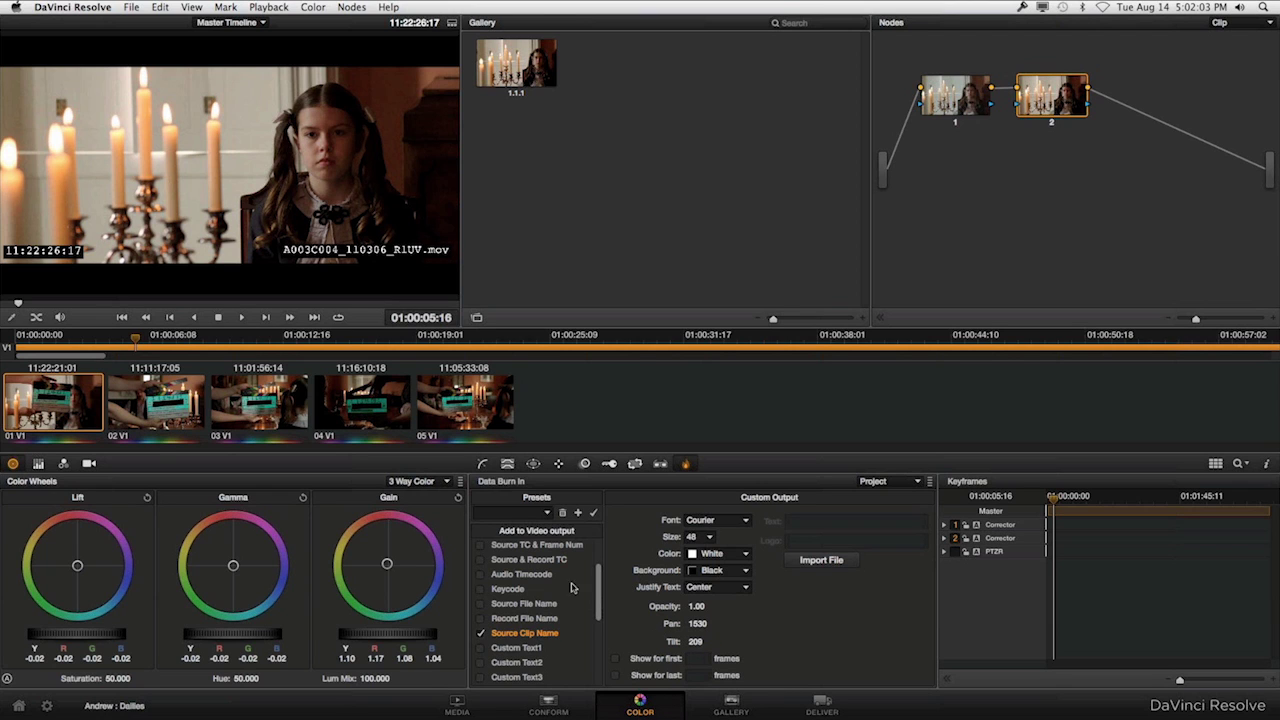
scroll(600, 583, down, 2)
Enable Custom Text1 with the output text 'Property of Dreadful Sorry'
click(481, 593)
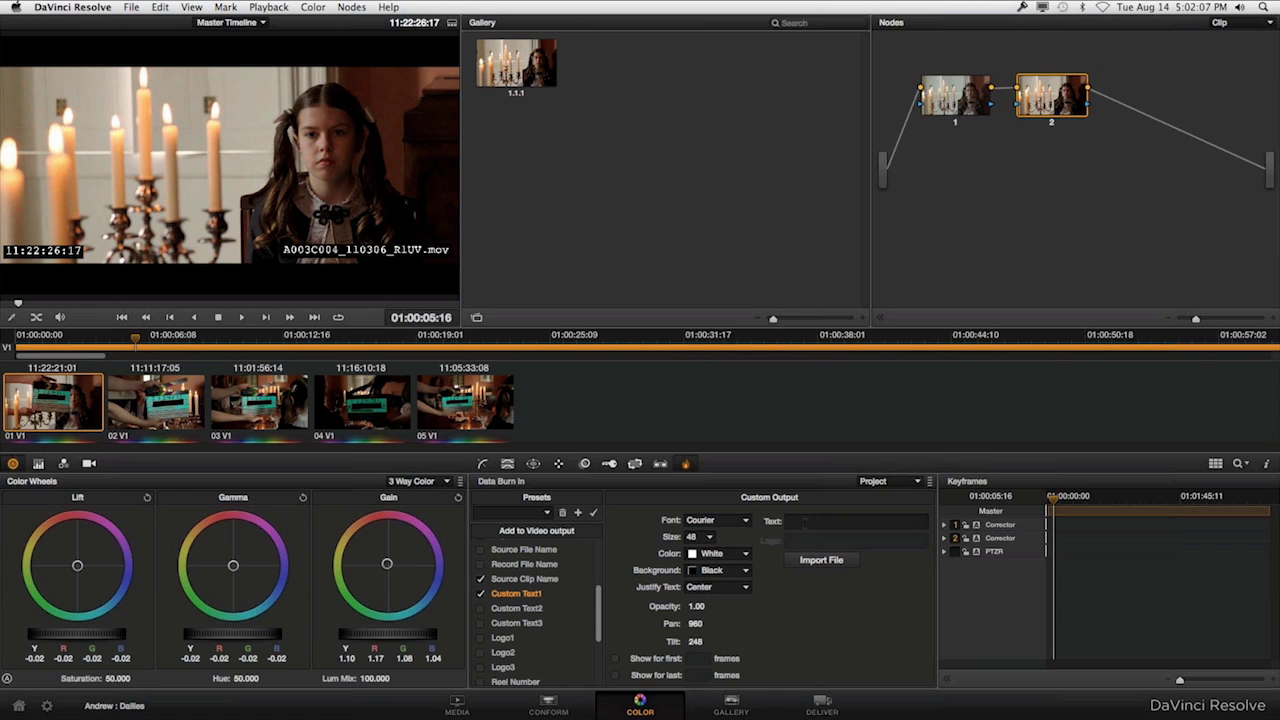
text(Property)
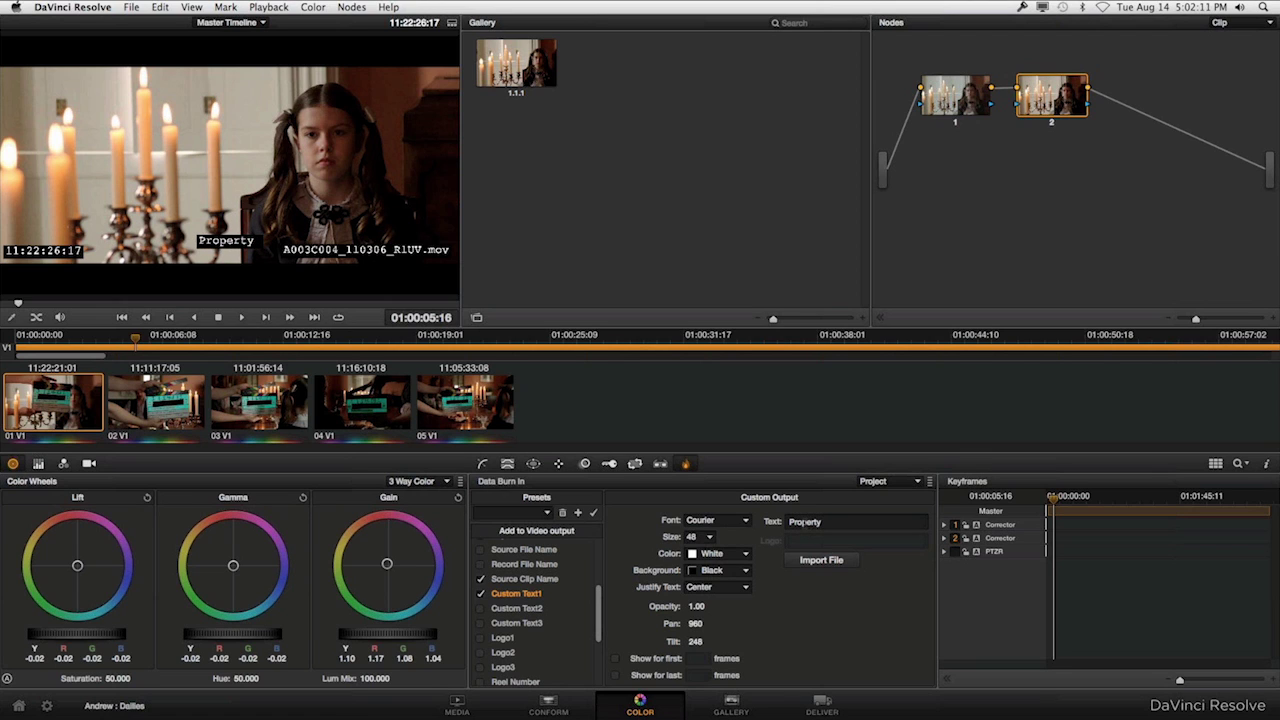
text( of Dreadfuk)
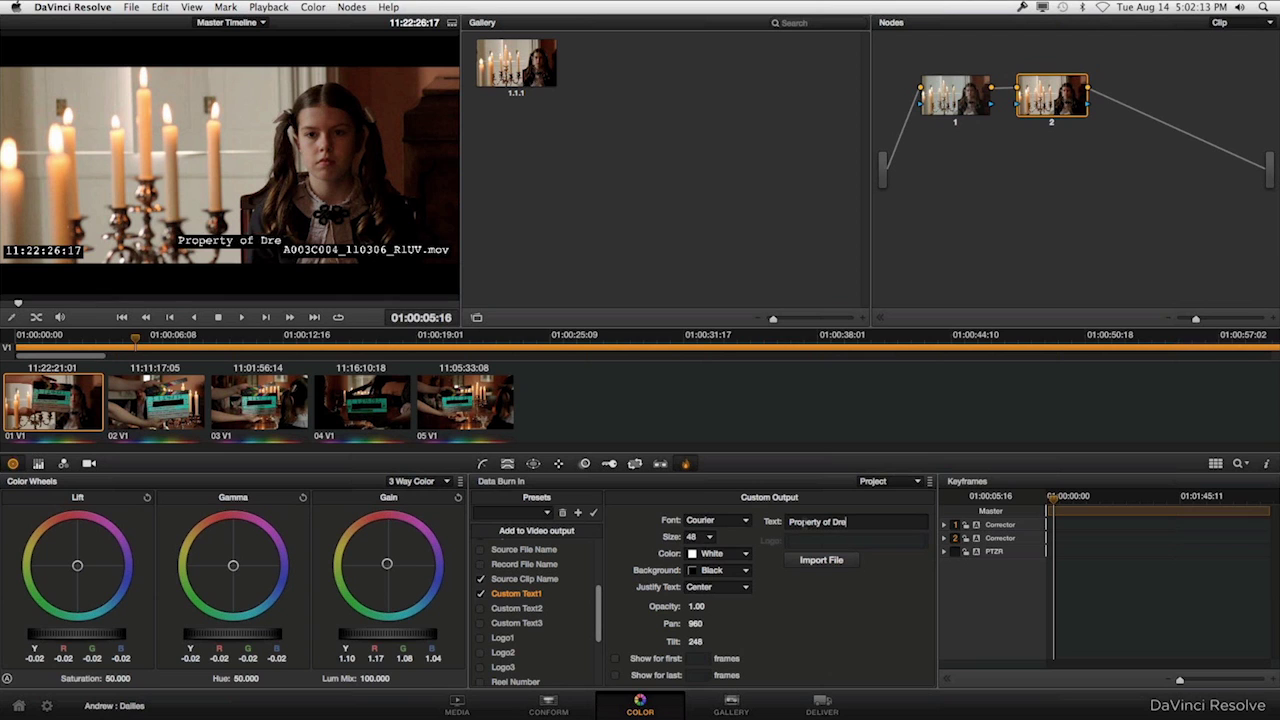
key(BackSpace)
key(BackSpace)
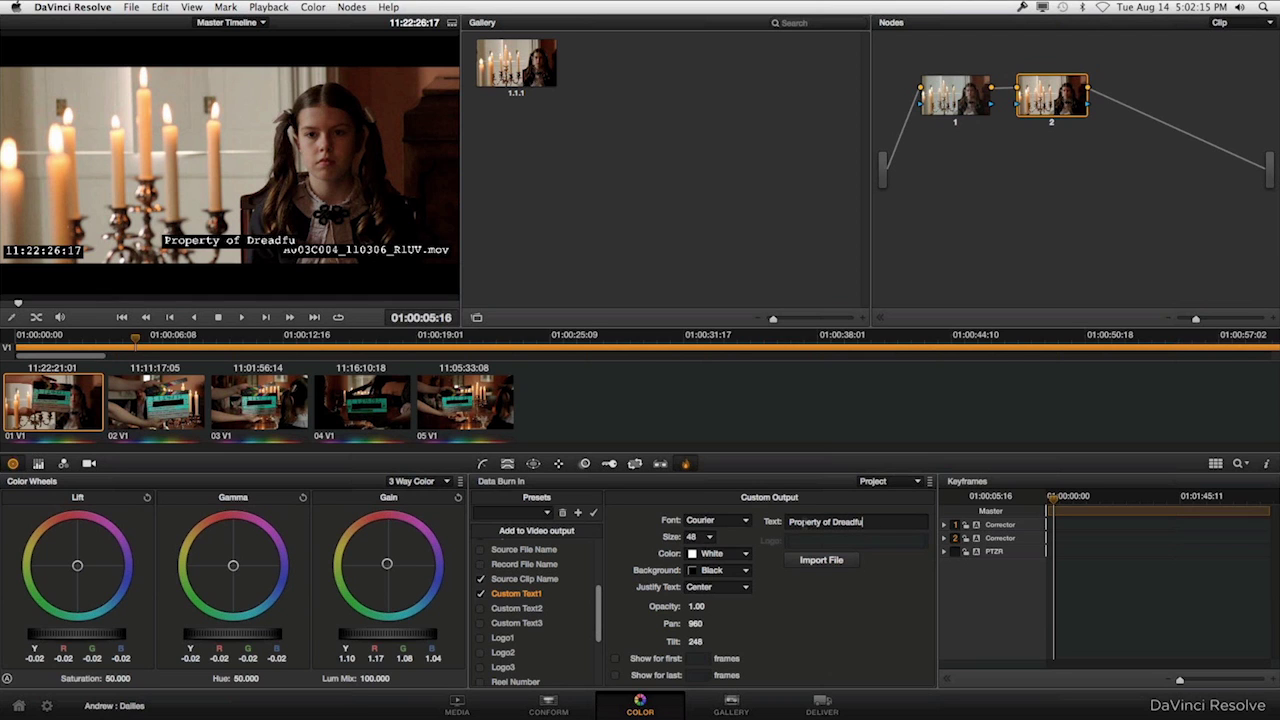
text(ul)
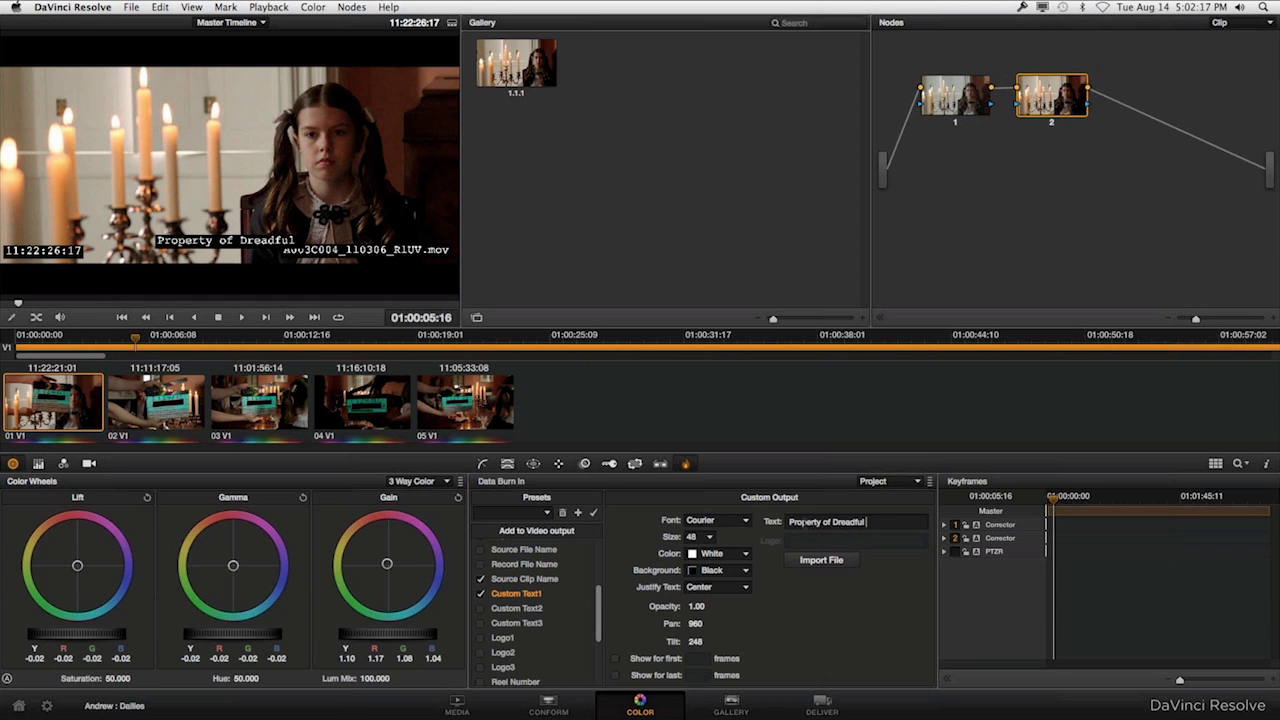
text( Sorry)
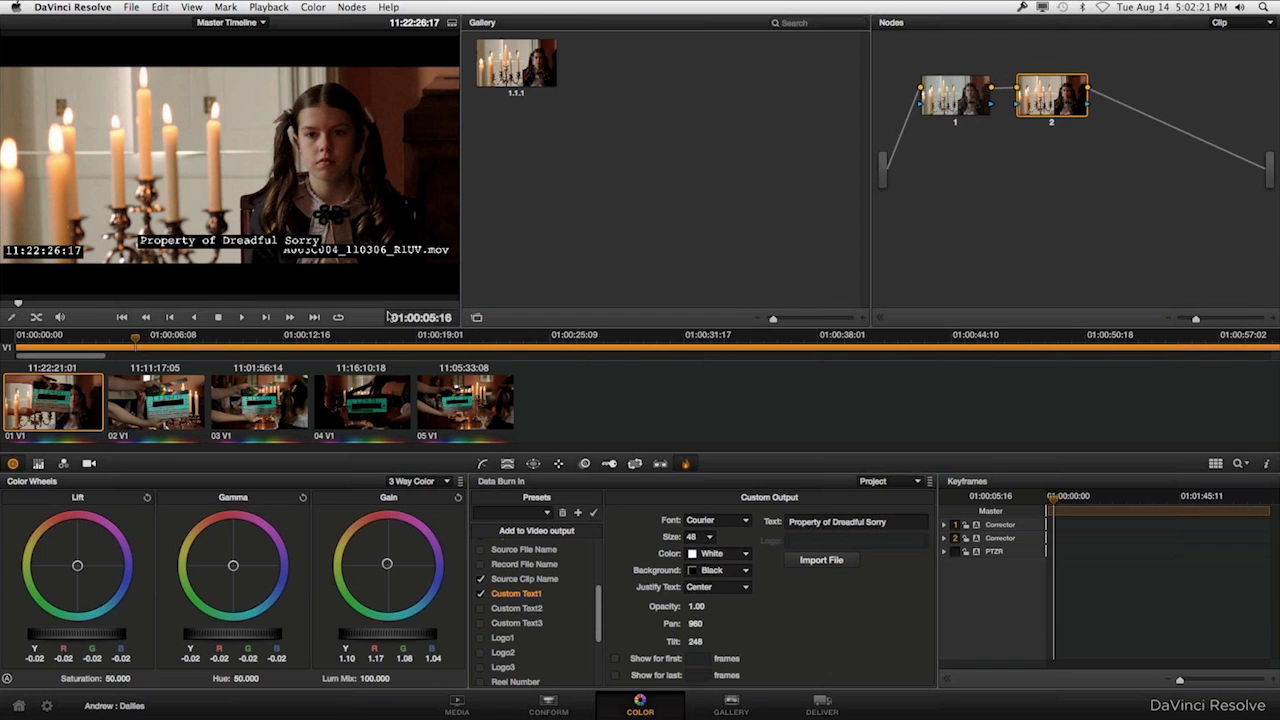
Shift the custom text burn-in left and set burn-in background opacity to 0.00
mouse_move(695, 623)
mouse_down()
mouse_move(650, 623)
mouse_move(705, 623)
mouse_move(710, 641)
mouse_move(728, 641)
mouse_up()
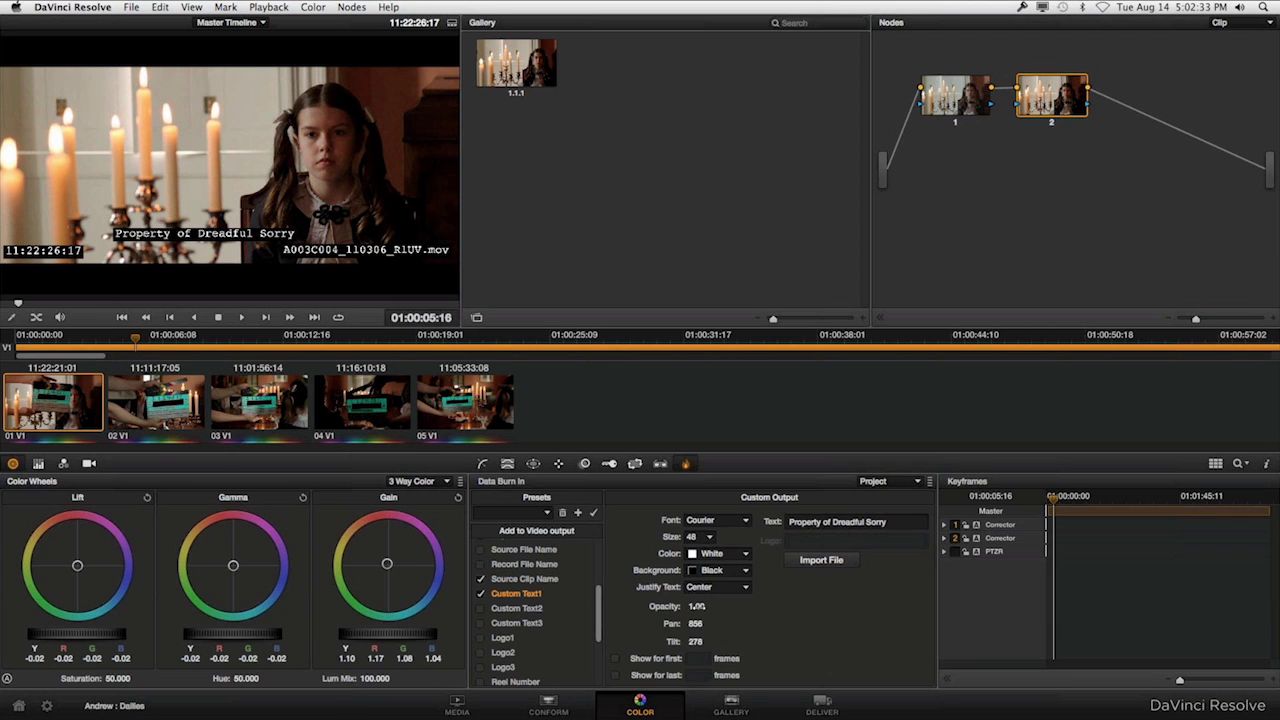
drag(696, 606, 660, 606)
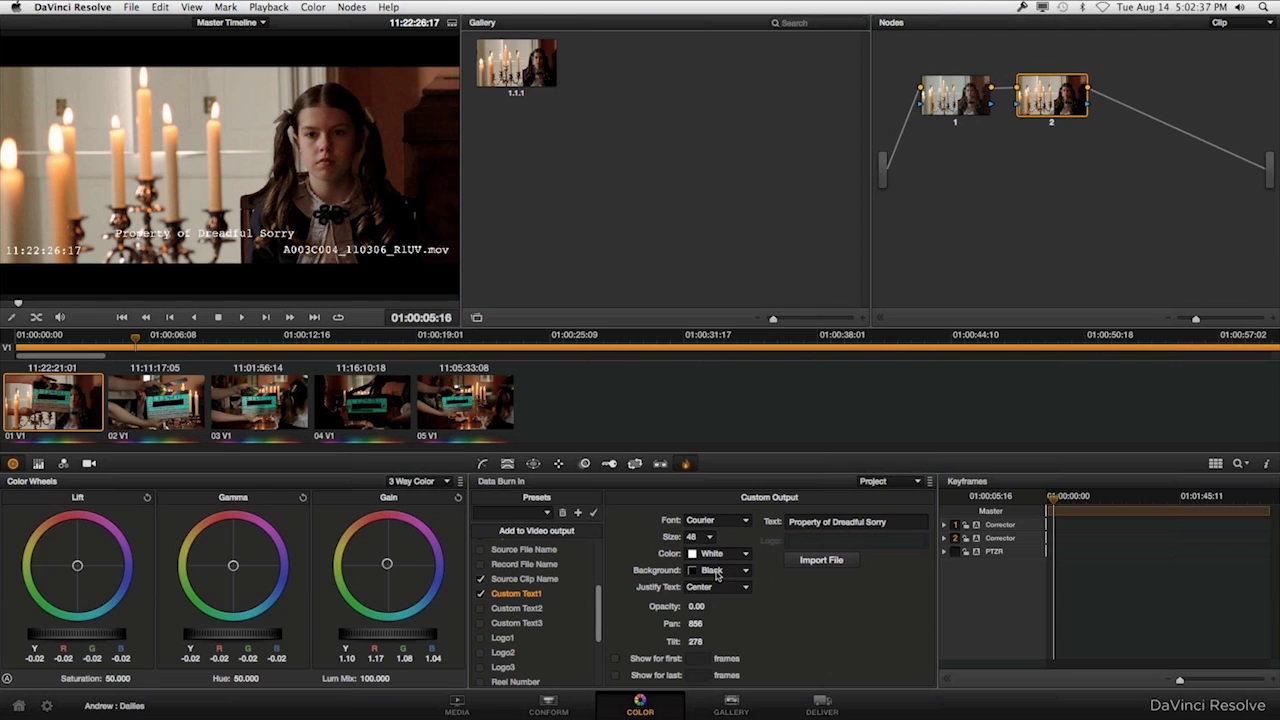
click(723, 555)
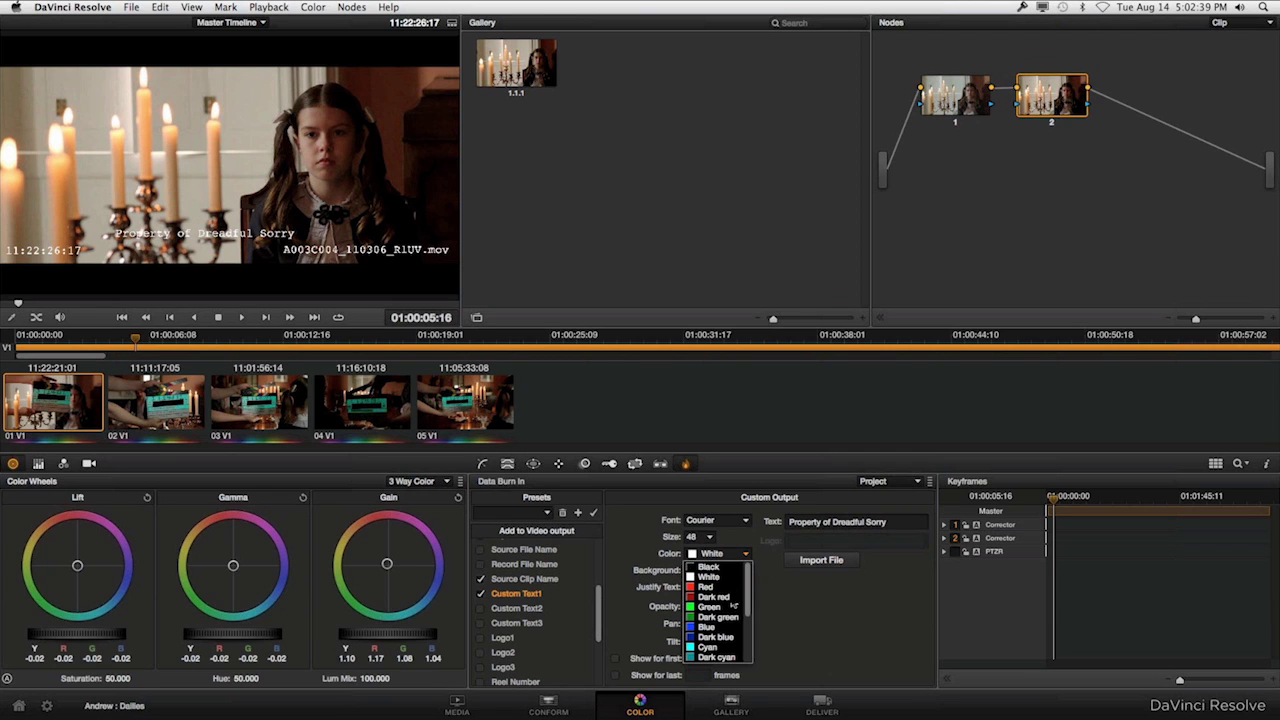
scroll(716, 630, down, 2)
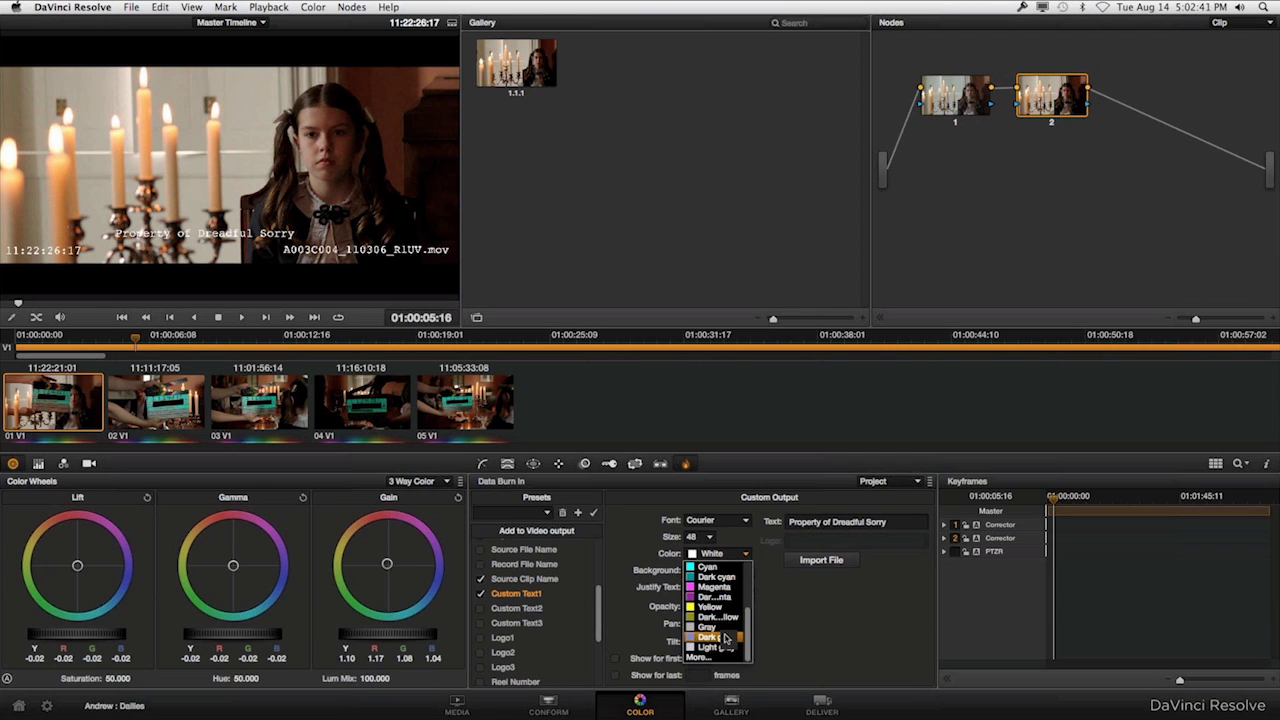